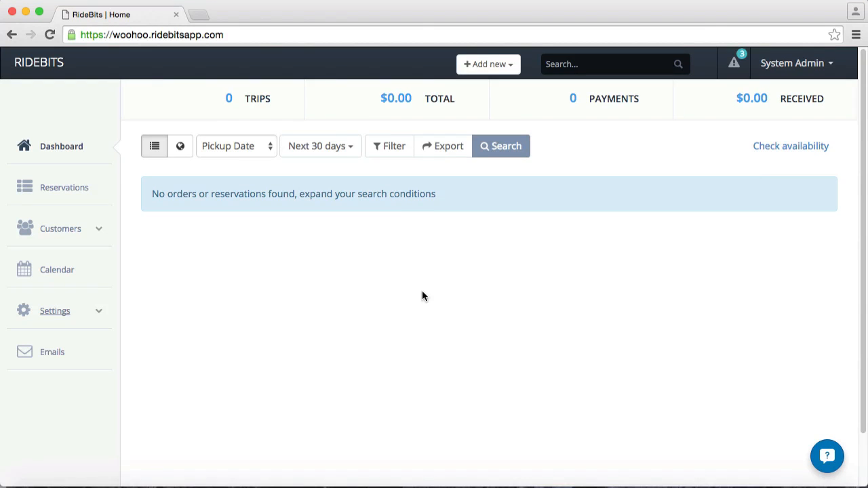
- Open the distance based pricing section of the rate setup settings
{"action": "left_click", "coordinate": [62, 312]}
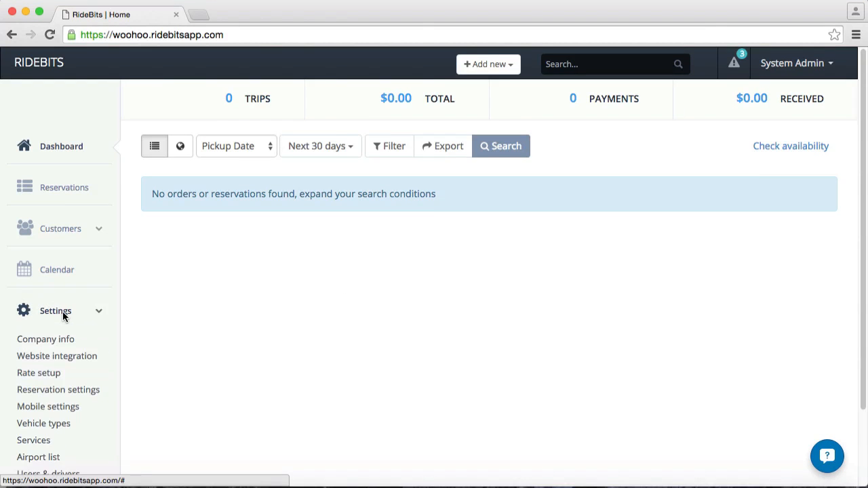
{"action": "left_click", "coordinate": [46, 374]}
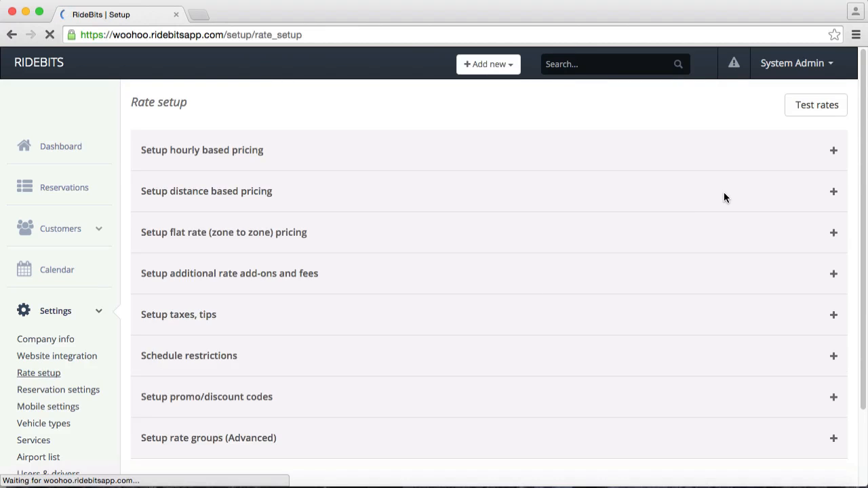
{"action": "left_click", "coordinate": [724, 193]}
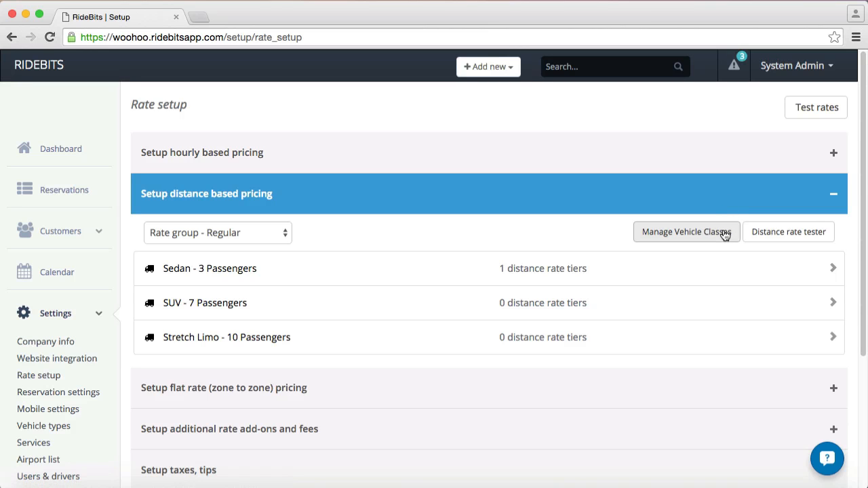
- Review the vehicle classes list and the blank form for a new class, then close them without saving anything
{"action": "left_click", "coordinate": [725, 234]}
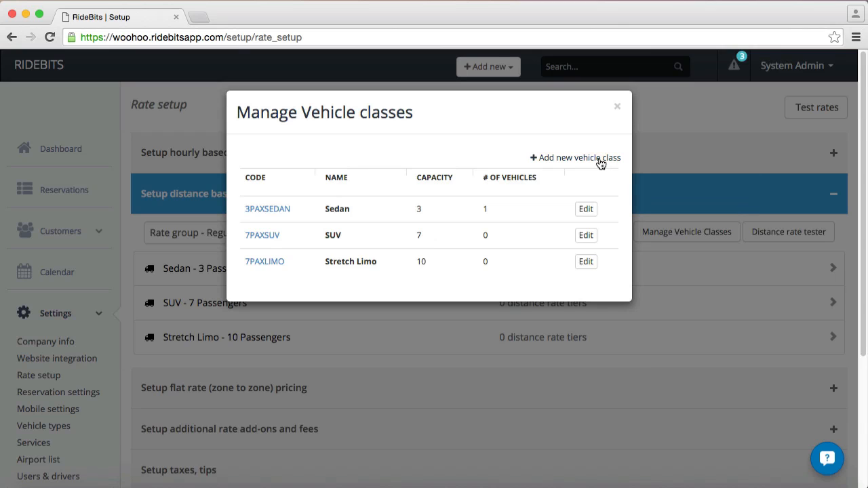
{"action": "left_click", "coordinate": [600, 160]}
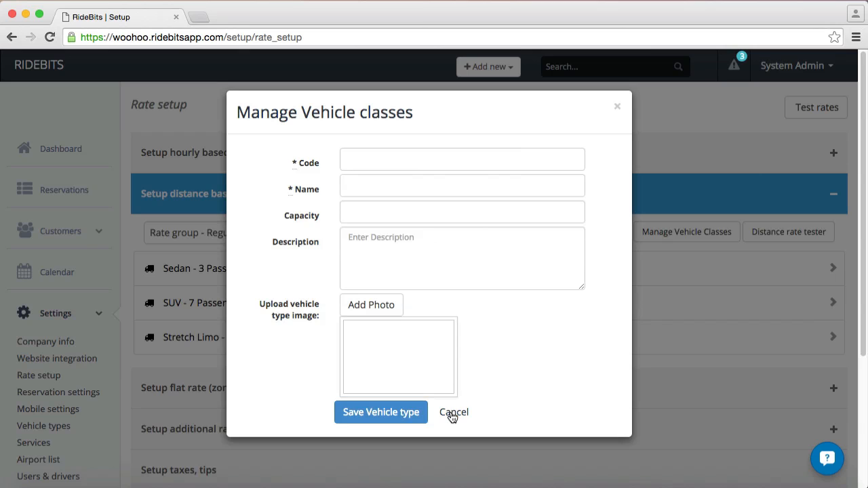
{"action": "left_click", "coordinate": [453, 413]}
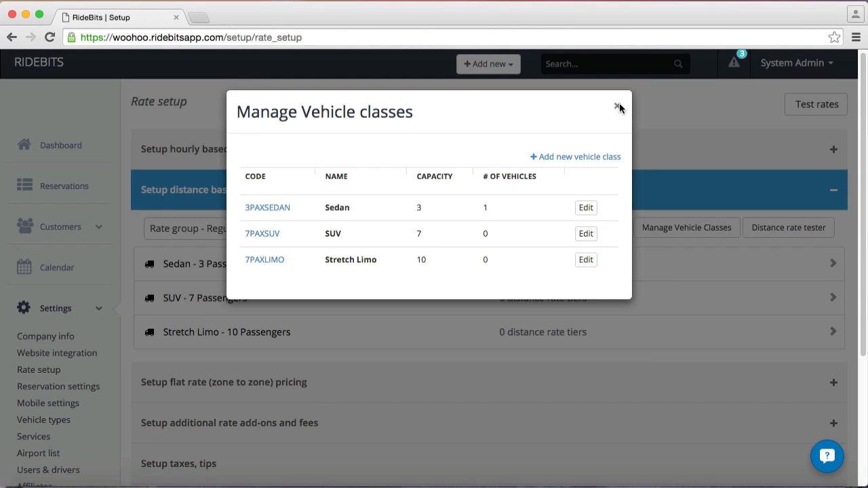
{"action": "left_click", "coordinate": [618, 106]}
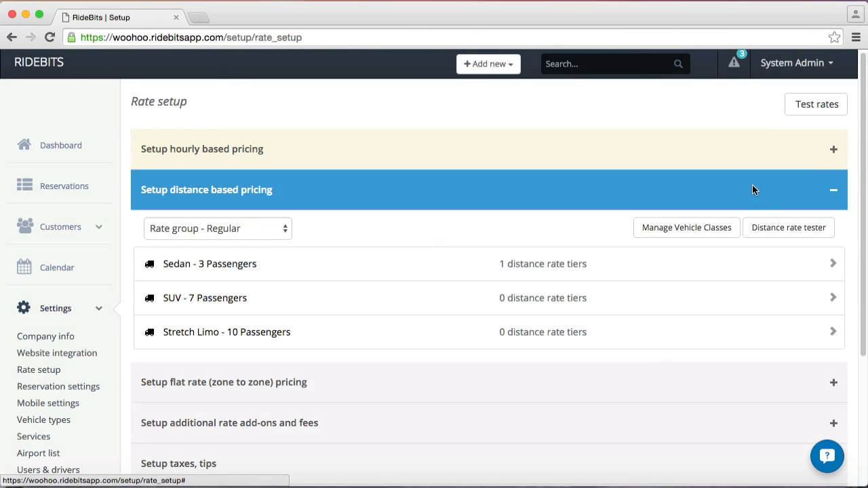
- View the distance rate tester with 100 miles entered for the Sedan, then close it
{"action": "left_click", "coordinate": [772, 229]}
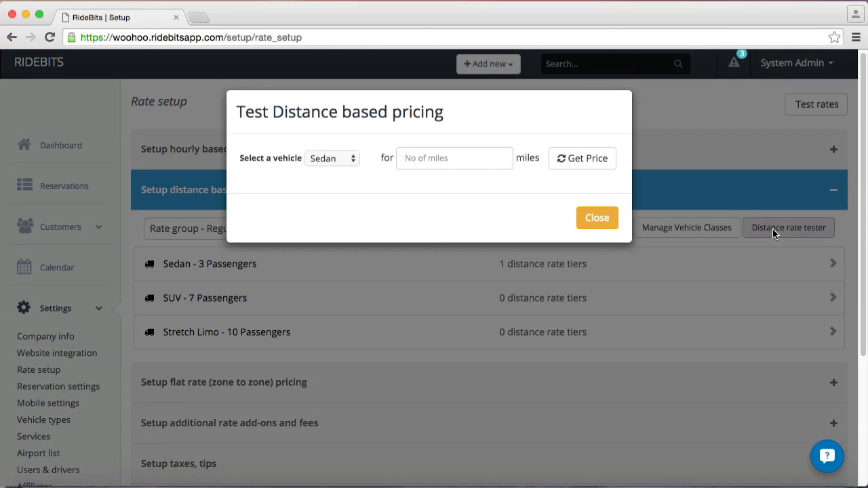
{"action": "left_click", "coordinate": [487, 160]}
{"action": "type", "text": "100"}
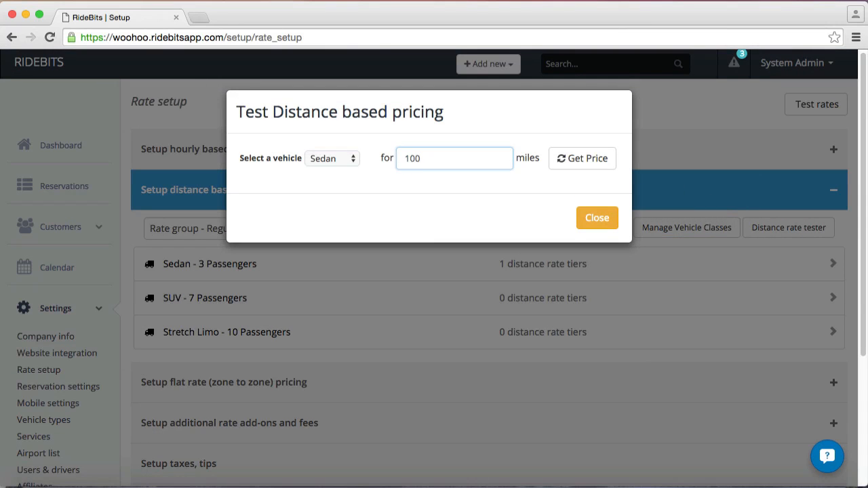
{"action": "left_click", "coordinate": [597, 218]}
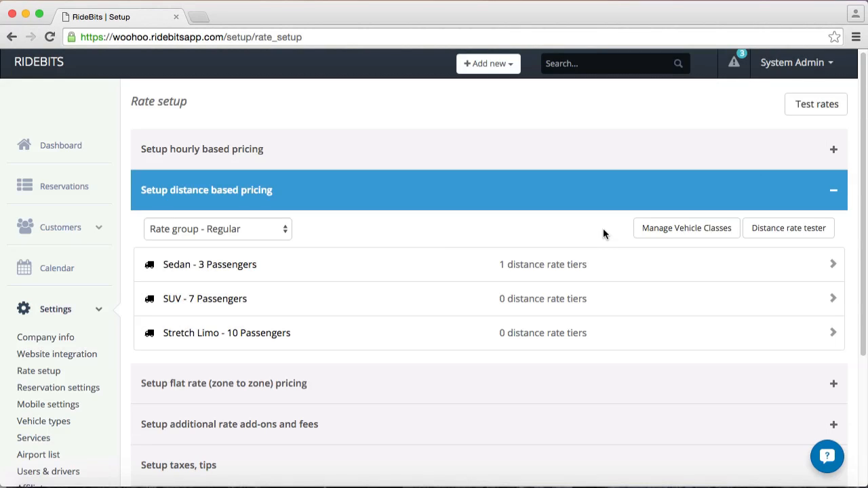
- Look through the rate groups available for distance pricing, keeping Regular selected
{"action": "left_click", "coordinate": [285, 230]}
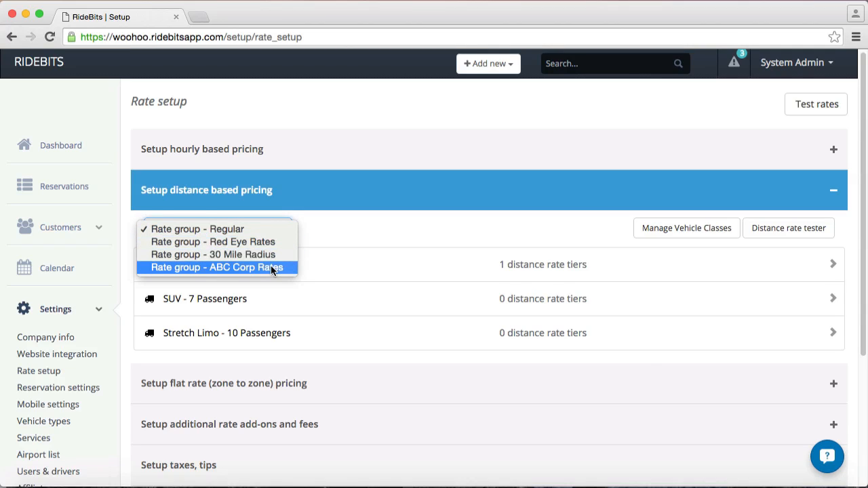
{"action": "left_click", "coordinate": [250, 230]}
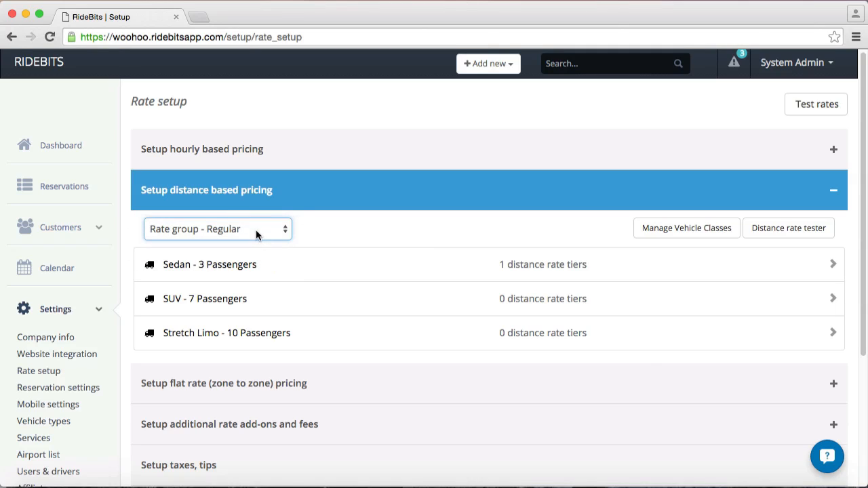
{"action": "left_click", "coordinate": [564, 229]}
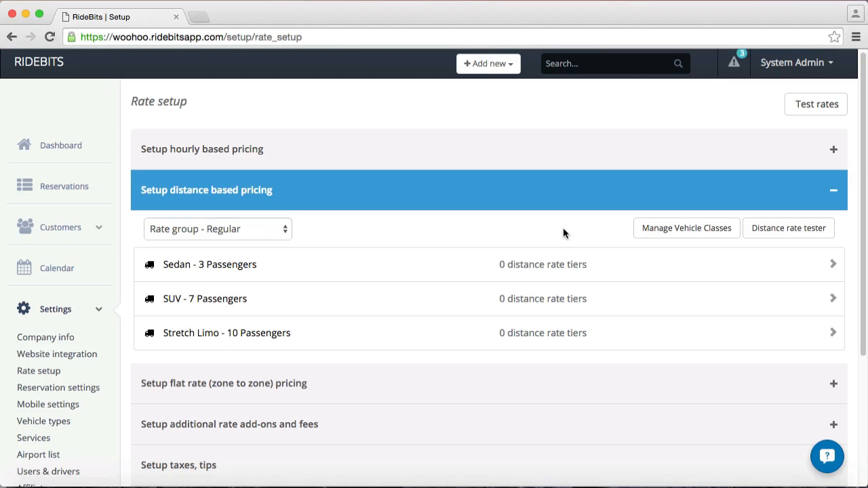
- Start a new distance rate tier for the Sedan and set its base minimum miles to 5.0
{"action": "left_click", "coordinate": [561, 265]}
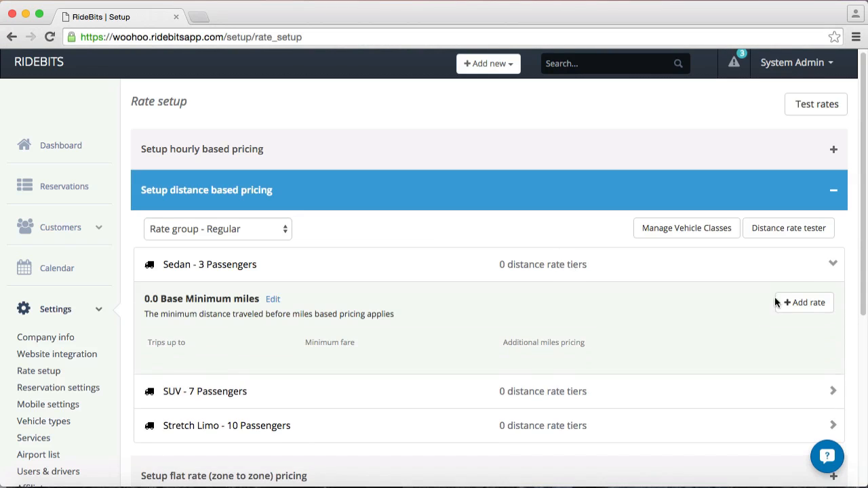
{"action": "left_click", "coordinate": [804, 302]}
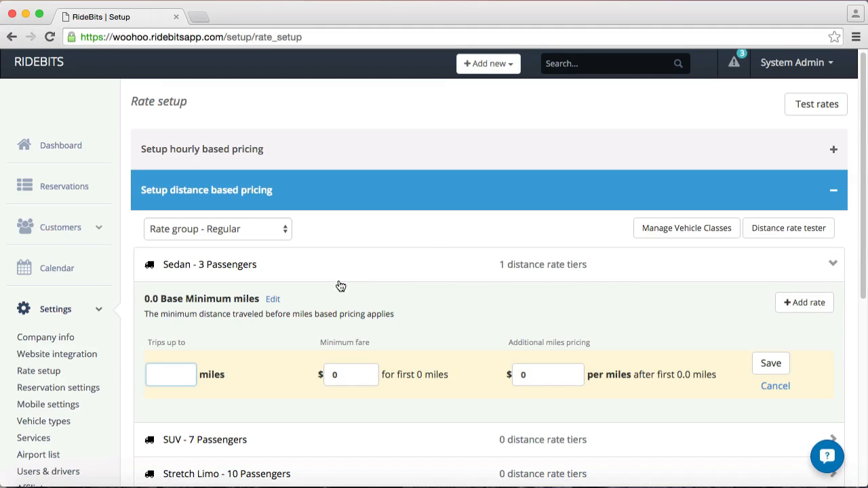
{"action": "left_click", "coordinate": [276, 300]}
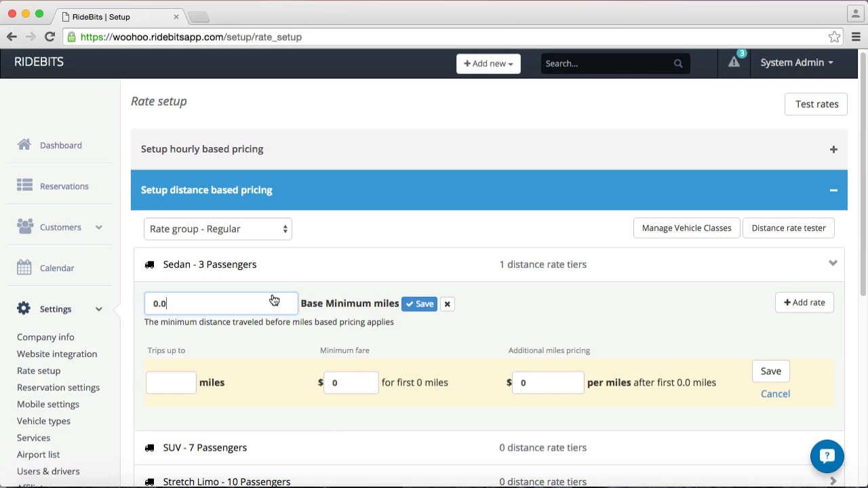
{"action": "left_click", "coordinate": [158, 305]}
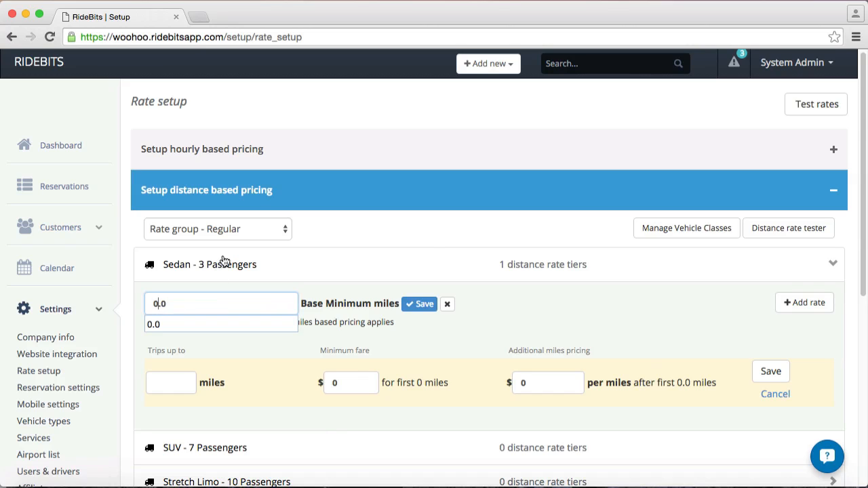
{"action": "key", "text": "BackSpace"}
{"action": "type", "text": "5"}
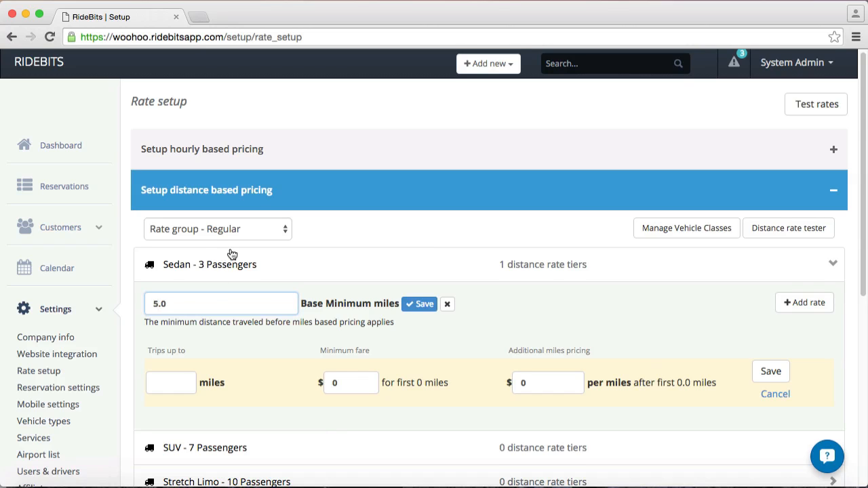
{"action": "scroll", "coordinate": [230, 253], "scroll_direction": "down", "scroll_amount": 1}
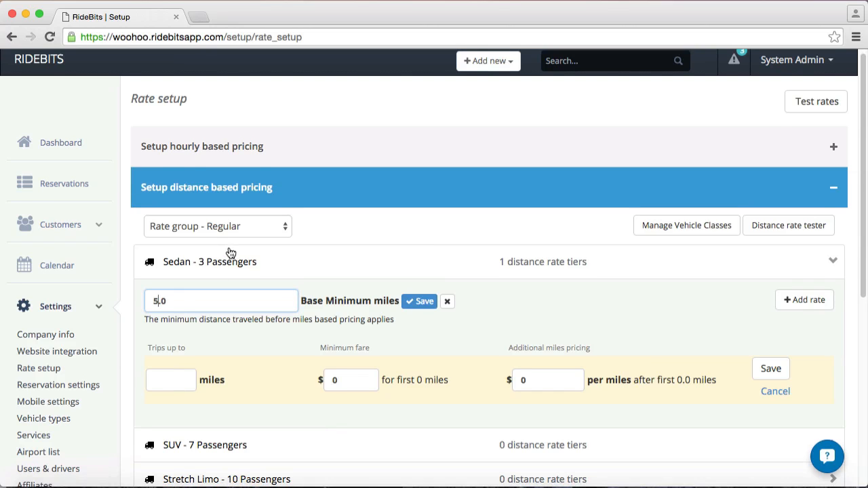
{"action": "left_click", "coordinate": [427, 304]}
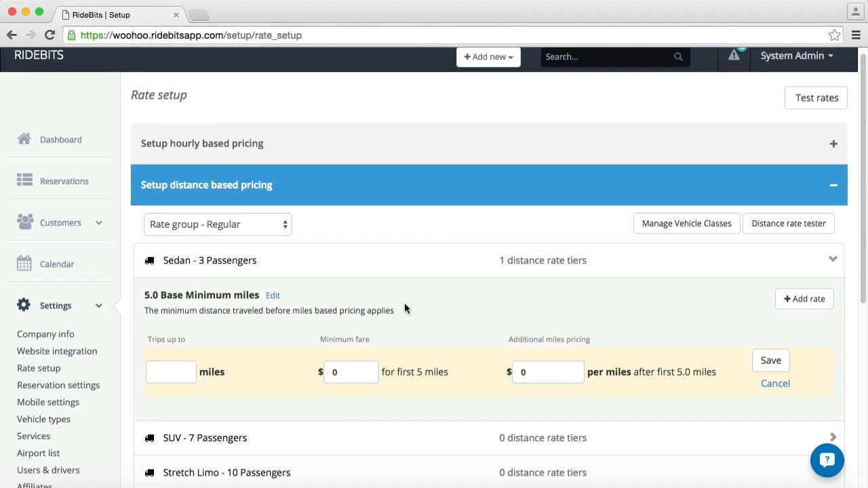
- Save the Sedan's first tier for trips up to 20 miles with a $50 minimum fare and $2.0 per additional mile
{"action": "left_click", "coordinate": [185, 374]}
{"action": "type", "text": "20"}
{"action": "left_click", "coordinate": [355, 373]}
{"action": "key", "text": "BackSpace"}
{"action": "type", "text": "50"}
{"action": "key", "text": "Tab"}
{"action": "type", "text": "2.0"}
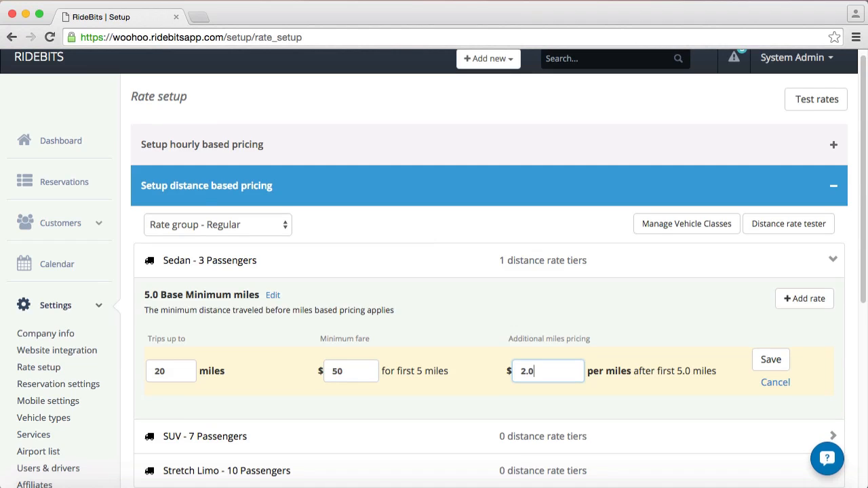
{"action": "left_click", "coordinate": [770, 360]}
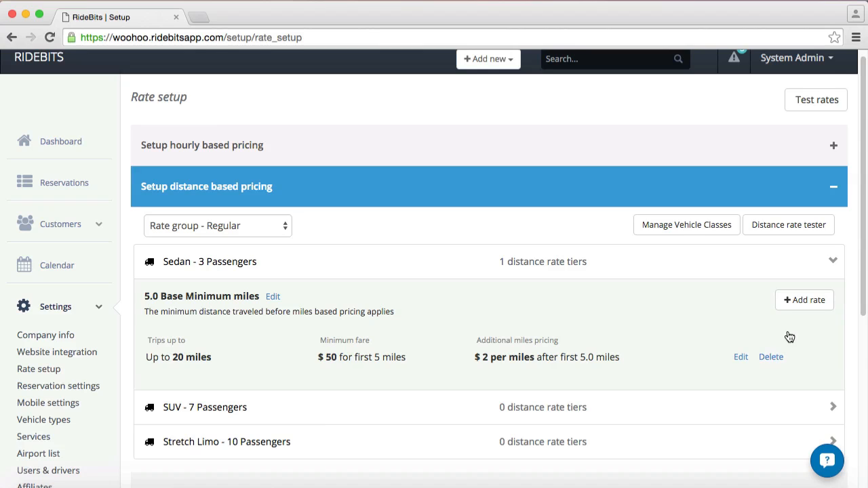
- Add a second Sedan tier for trips up to 50 miles with a $35 minimum fare and $1.75 per additional mile
{"action": "left_click", "coordinate": [805, 300]}
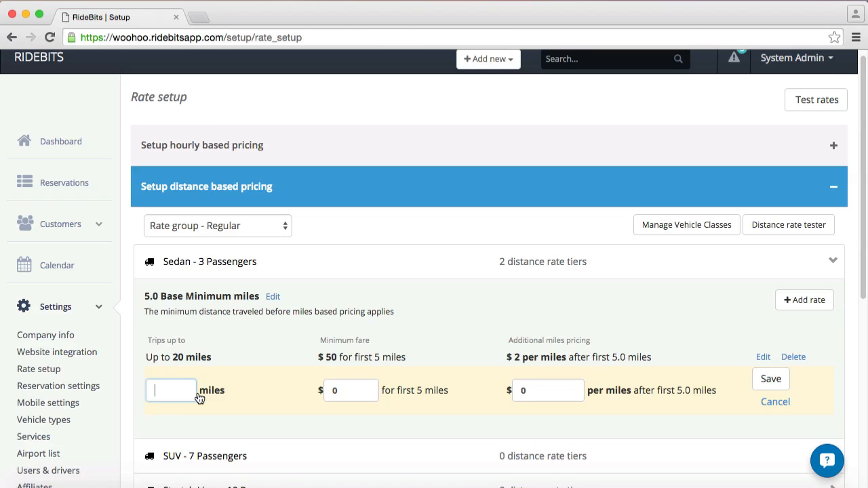
{"action": "type", "text": "50"}
{"action": "key", "text": "Tab"}
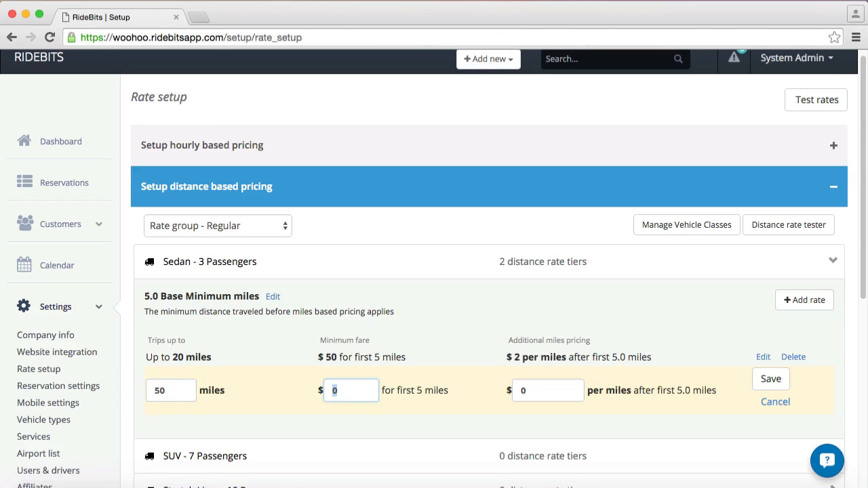
{"action": "type", "text": "35"}
{"action": "key", "text": "Tab"}
{"action": "type", "text": "1.75"}
{"action": "left_click", "coordinate": [773, 385]}
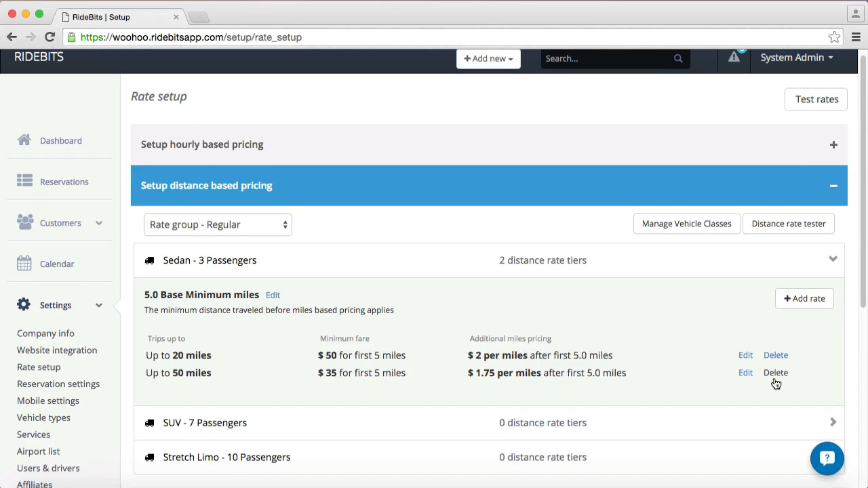
- Add a third Sedan tier for trips up to 200 miles with a $25 minimum fare and $1.50 per additional mile
{"action": "left_click", "coordinate": [799, 299]}
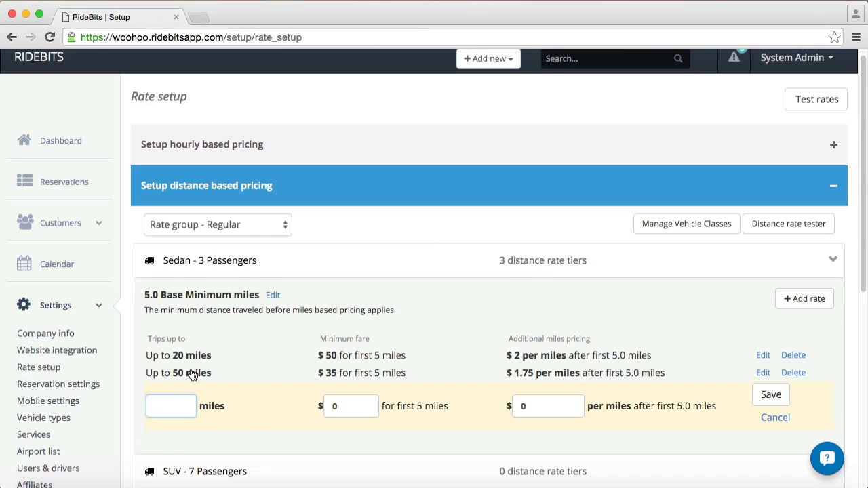
{"action": "type", "text": "200"}
{"action": "left_click", "coordinate": [349, 407]}
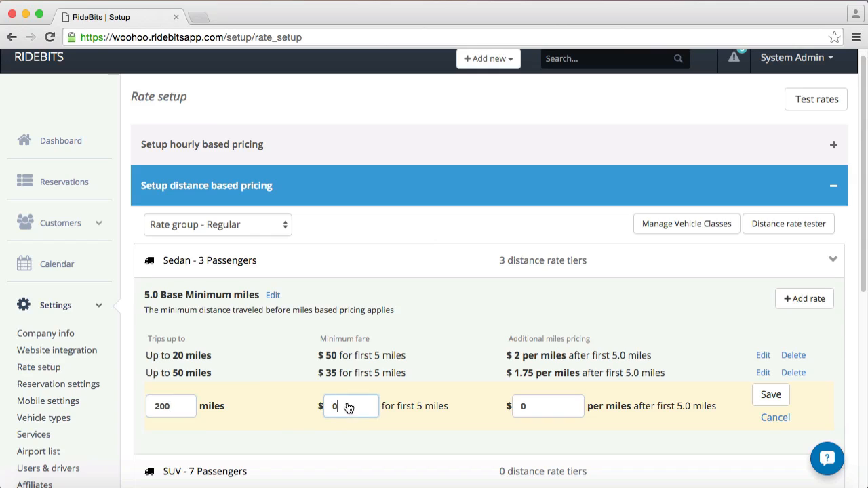
{"action": "key", "text": "BackSpace"}
{"action": "type", "text": "25"}
{"action": "key", "text": "Tab"}
{"action": "type", "text": "1"}
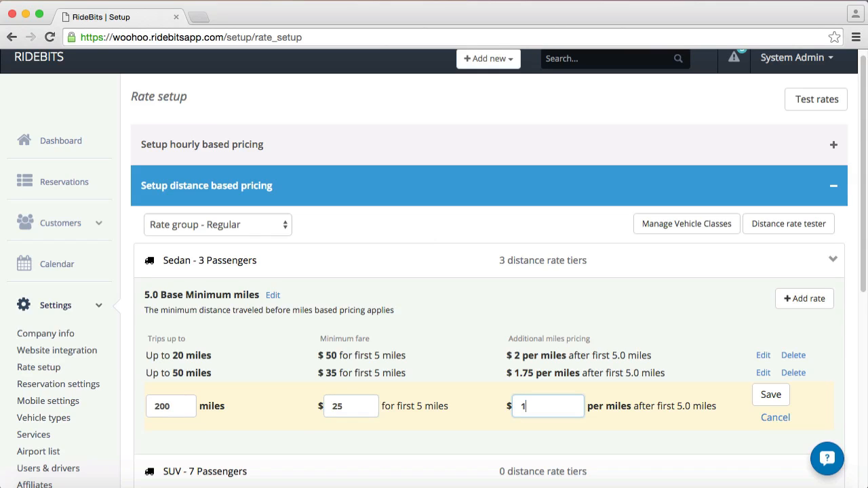
{"action": "type", "text": ".50"}
{"action": "left_click", "coordinate": [784, 400]}
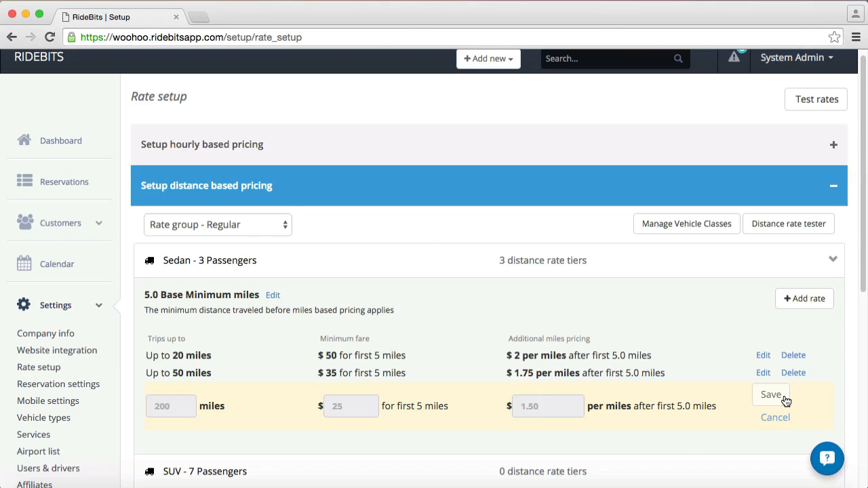